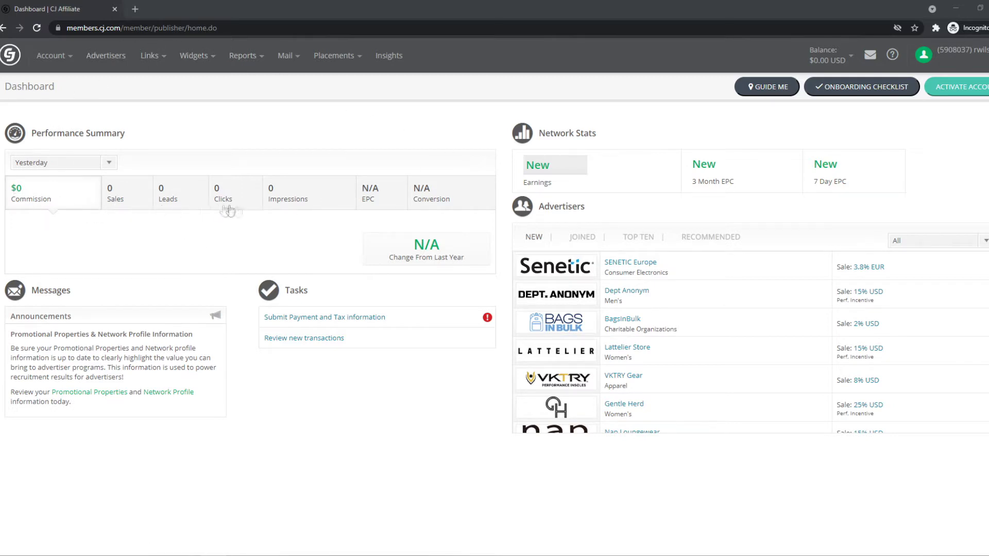
- Show the EPC and Conversion figures, set the Performance Summary to This Year, and open account options
double_click(367, 199)
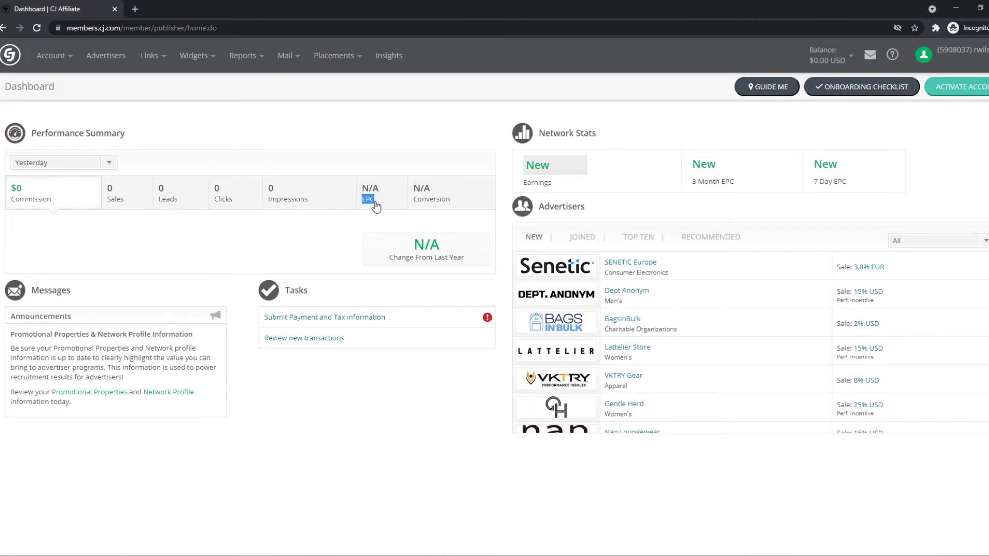
left_click(419, 206)
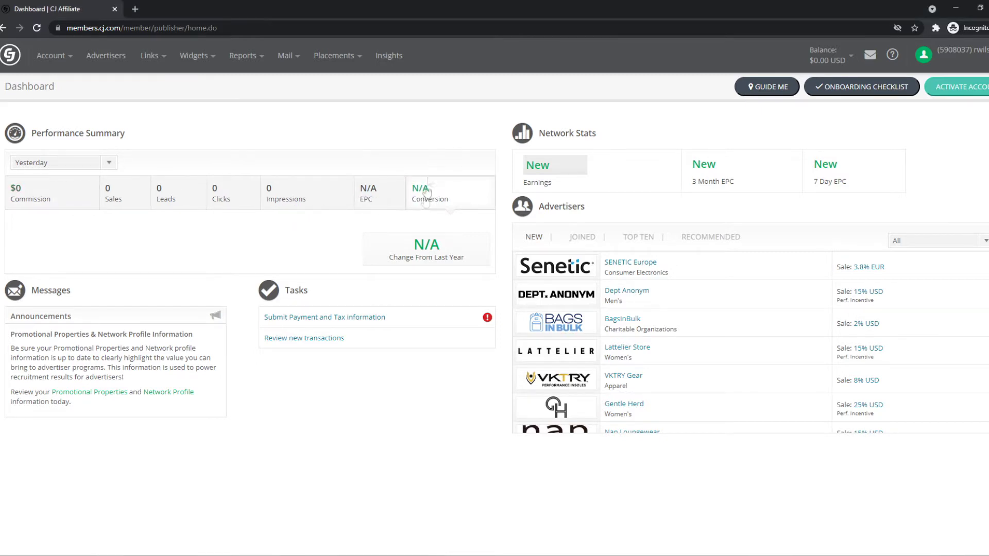
left_click(106, 162)
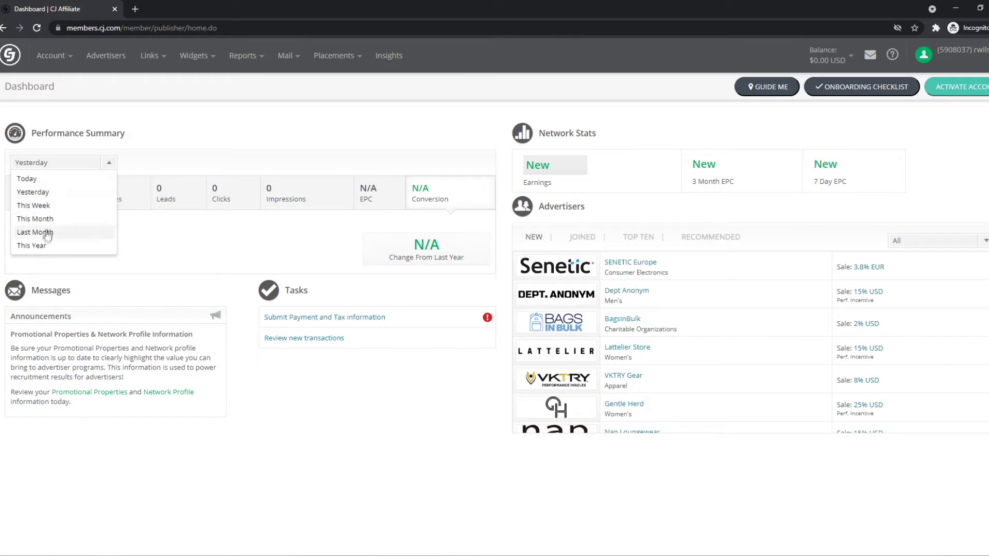
left_click(51, 243)
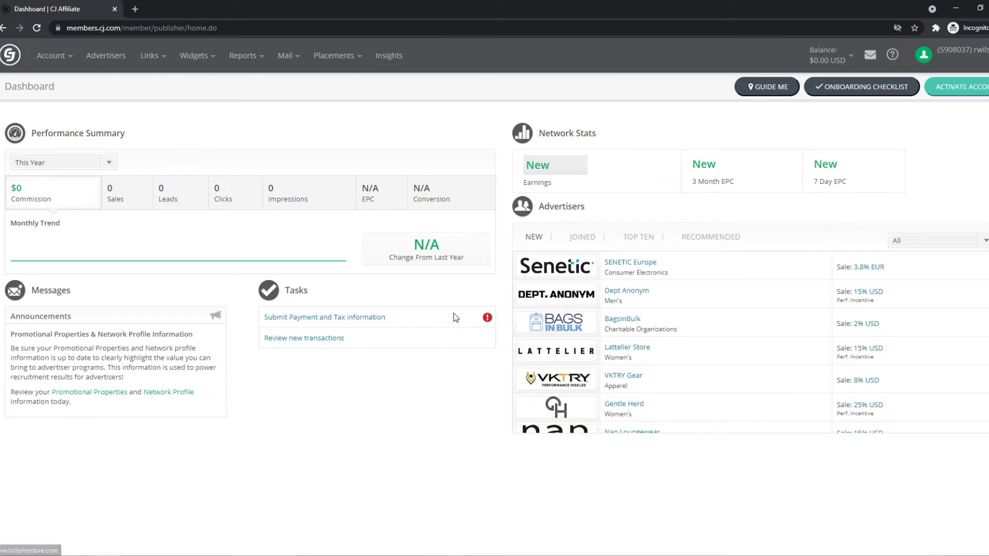
left_click(56, 64)
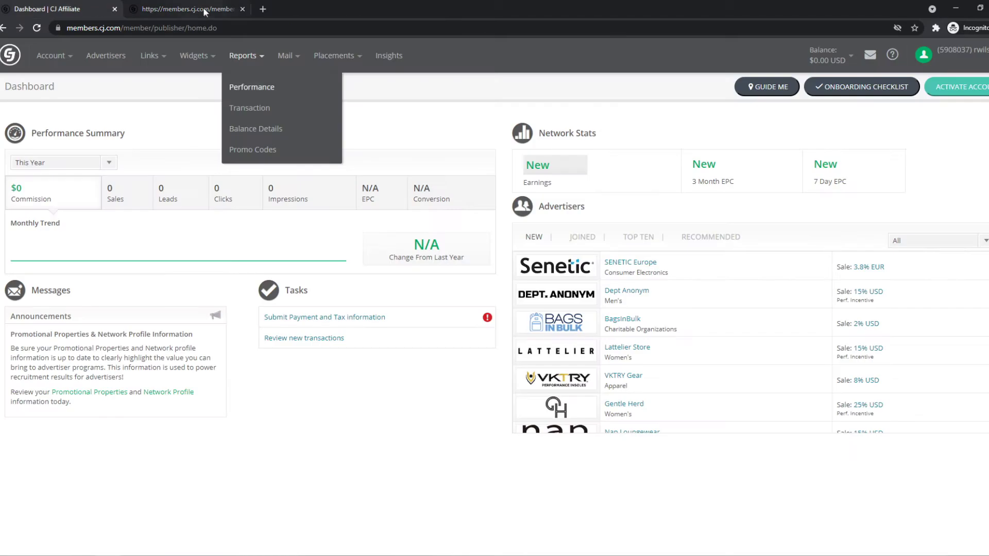
- Close the extra CJ tab and scroll the A–Z list of 3,120 advertisers
left_click(242, 9)
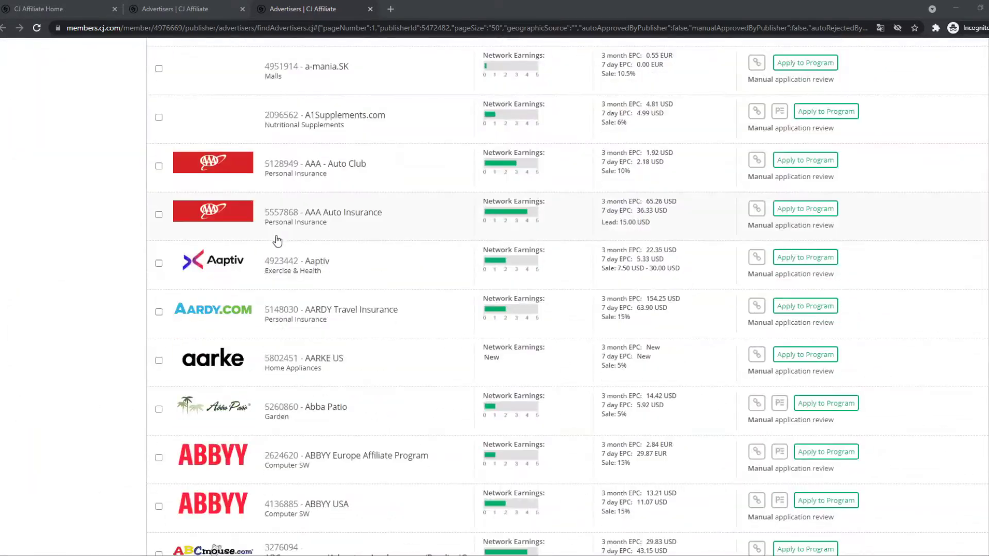
- Scroll down the advertiser results to load more, then expand CoverWallet's program details
scroll(271, 249, "up", 3)
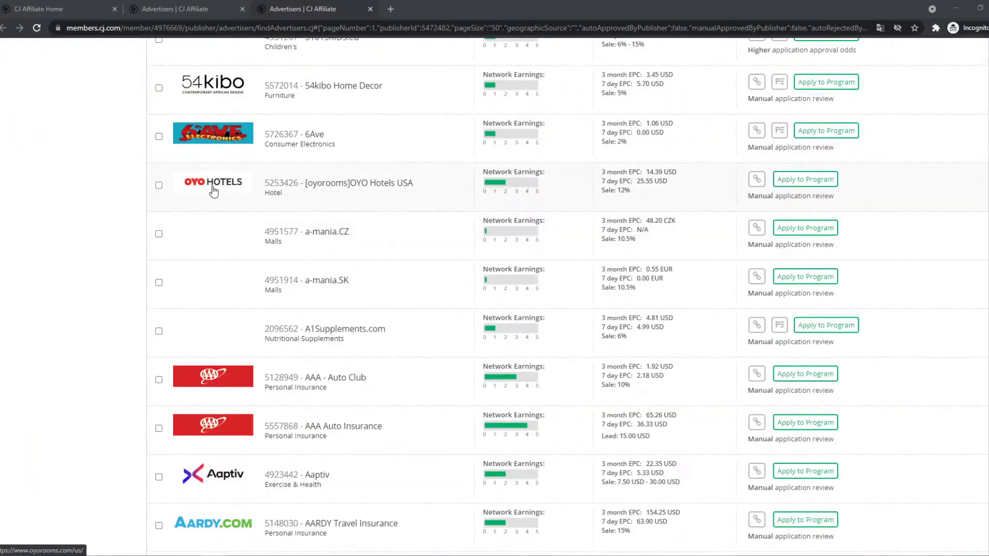
scroll(214, 195, "down", 2)
scroll(214, 194, "down", 4)
scroll(210, 192, "down", 3)
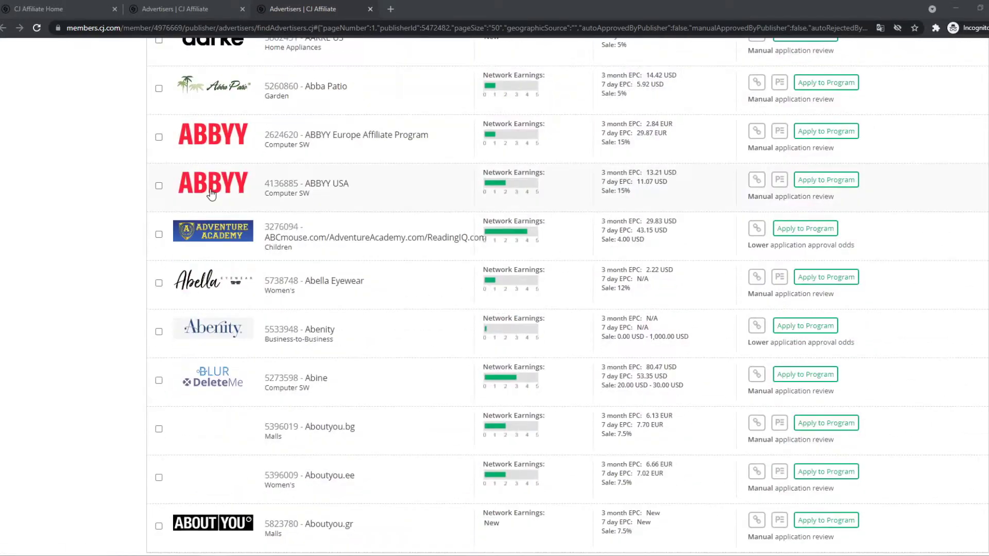
scroll(210, 195, "down", 2)
scroll(210, 194, "down", 1)
scroll(255, 452, "down", 3)
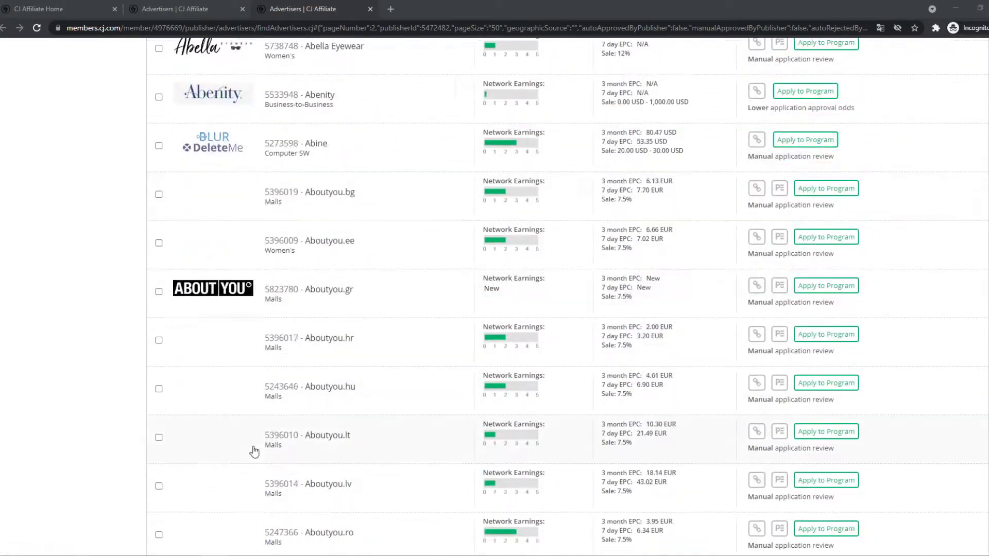
scroll(238, 437, "down", 2)
scroll(217, 391, "down", 2)
scroll(189, 349, "down", 1)
scroll(189, 349, "down", 5)
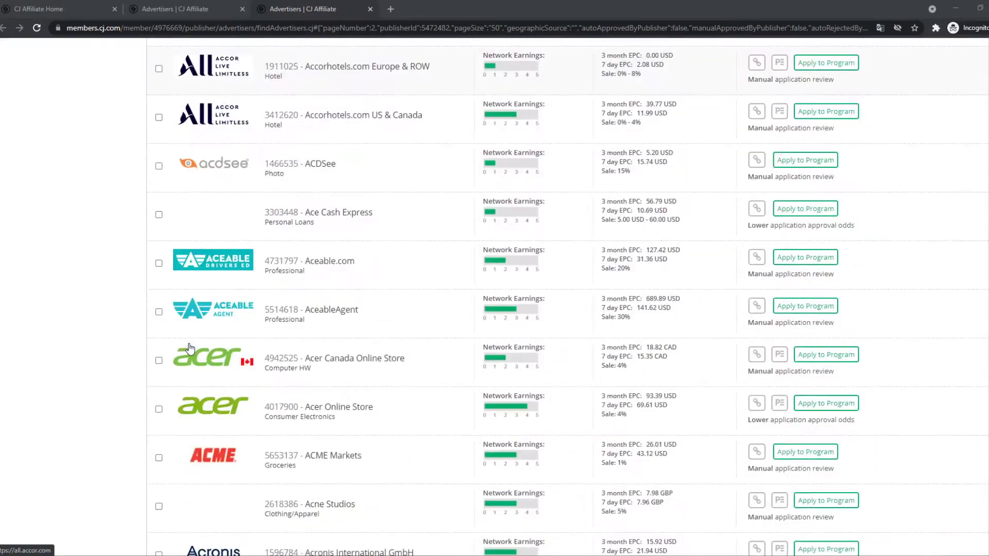
scroll(221, 323, "down", 2)
scroll(222, 323, "down", 2)
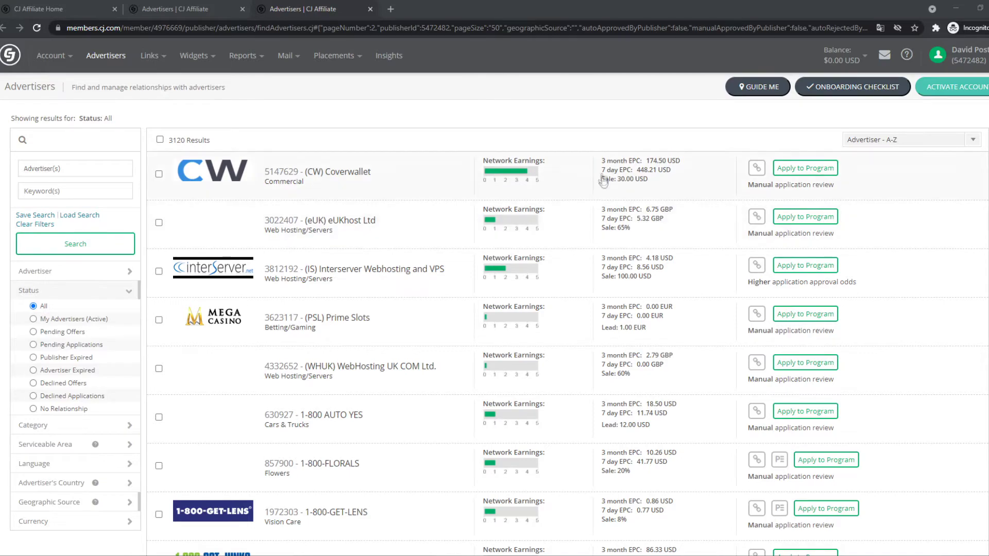
left_click_drag(641, 180, 631, 181)
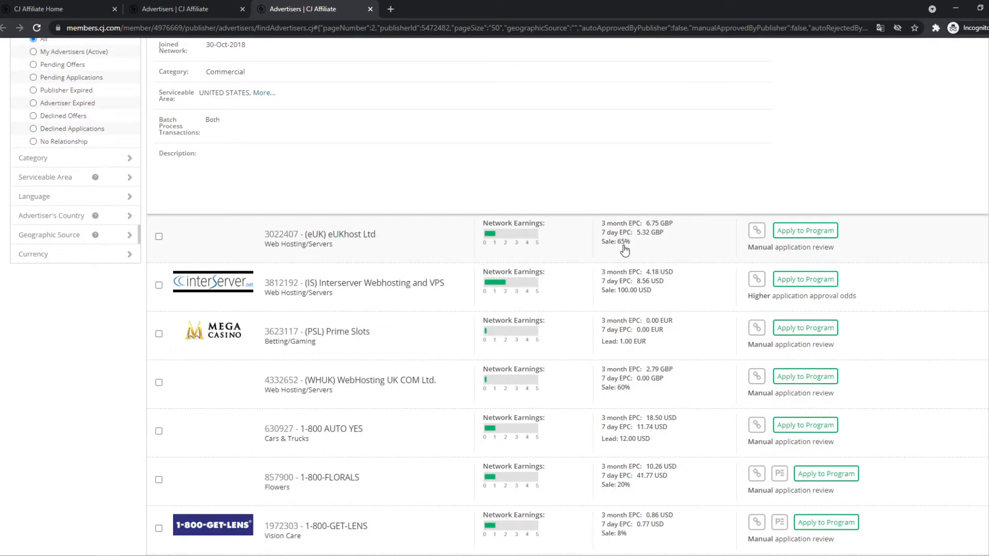
- Scroll up to CoverWallet's panel and highlight the Top 5 Countries chart heading
scroll(621, 247, "up", 2)
scroll(618, 278, "up", 3)
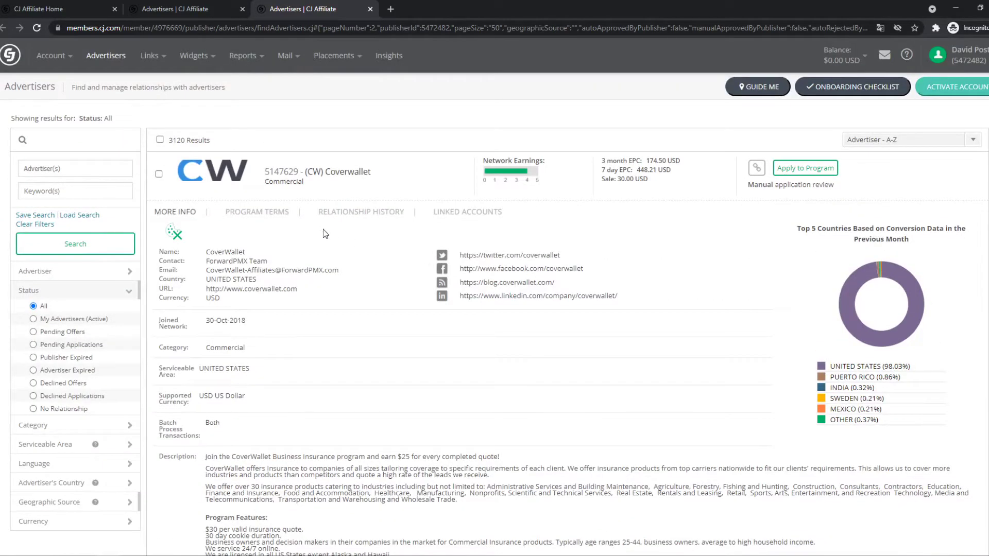
left_click_drag(796, 228, 883, 238)
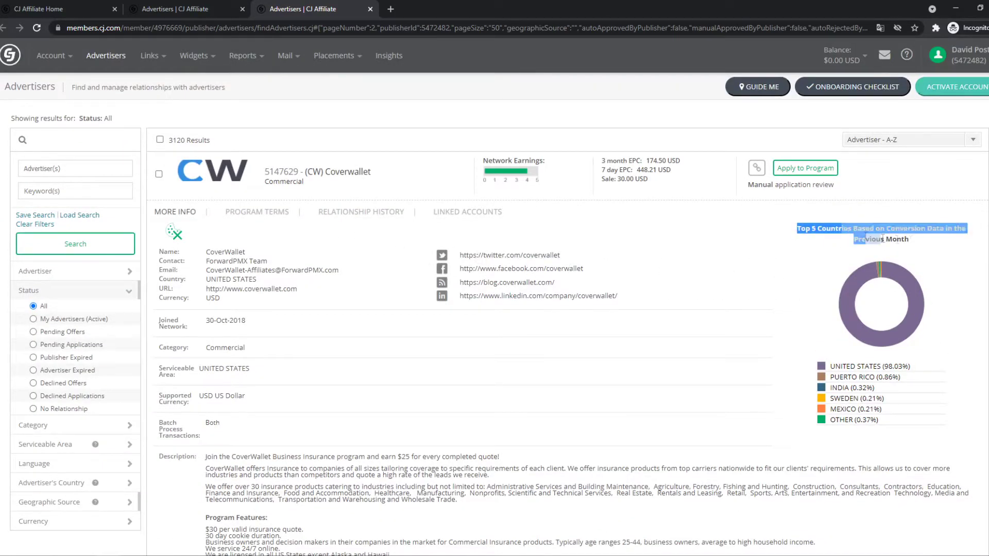
left_click(720, 249)
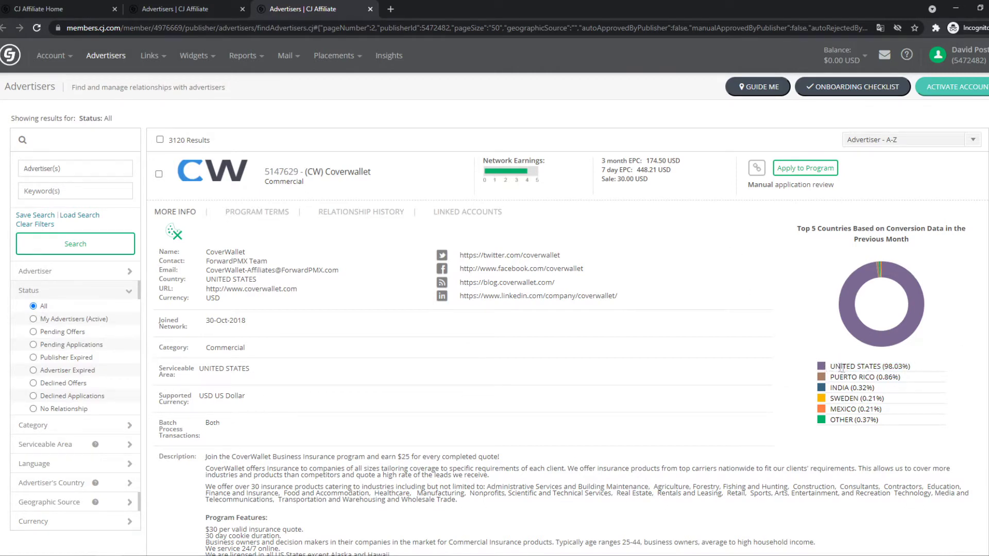
- Highlight the United States 98.03% conversion share in the chart legend
left_click_drag(831, 367, 929, 369)
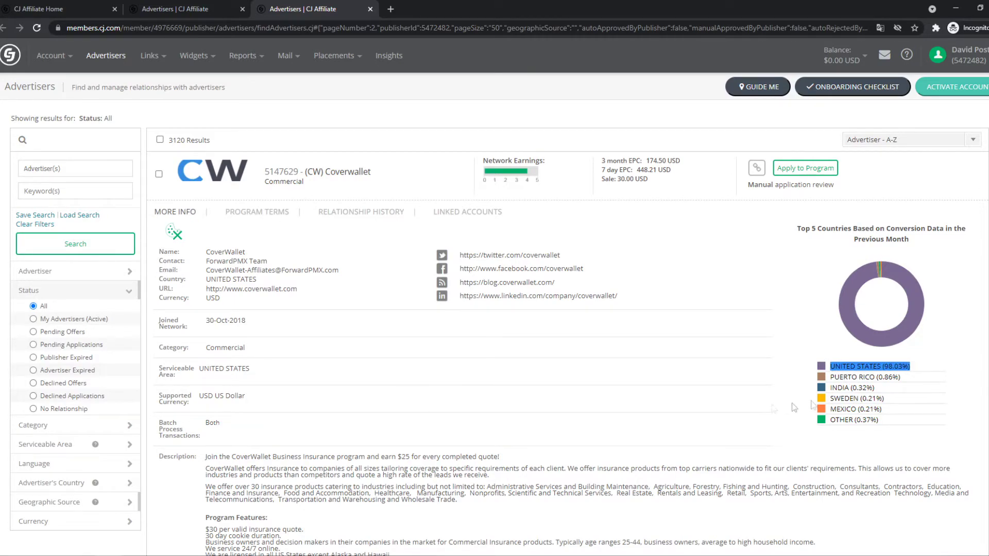
scroll(637, 404, "down", 1)
scroll(446, 396, "down", 2)
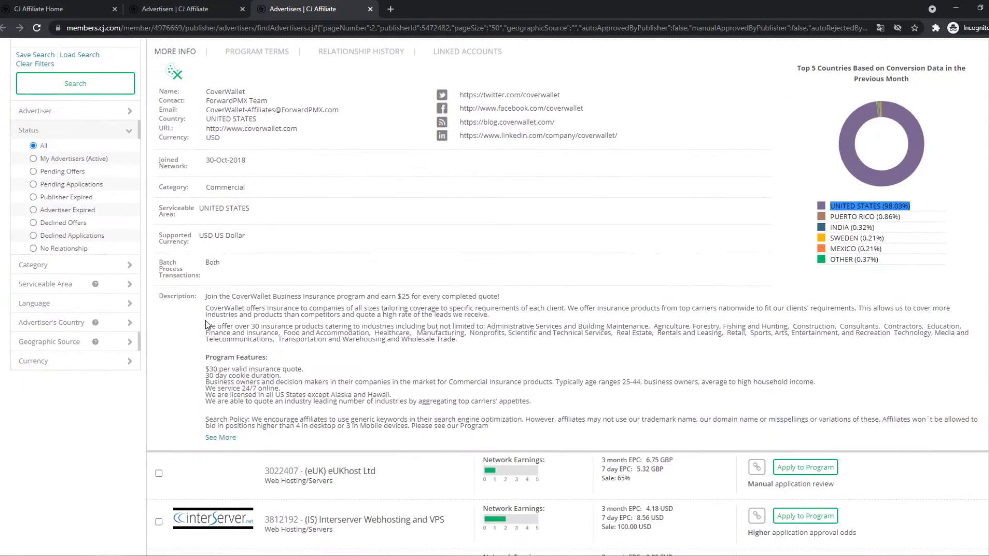
scroll(213, 328, "up", 2)
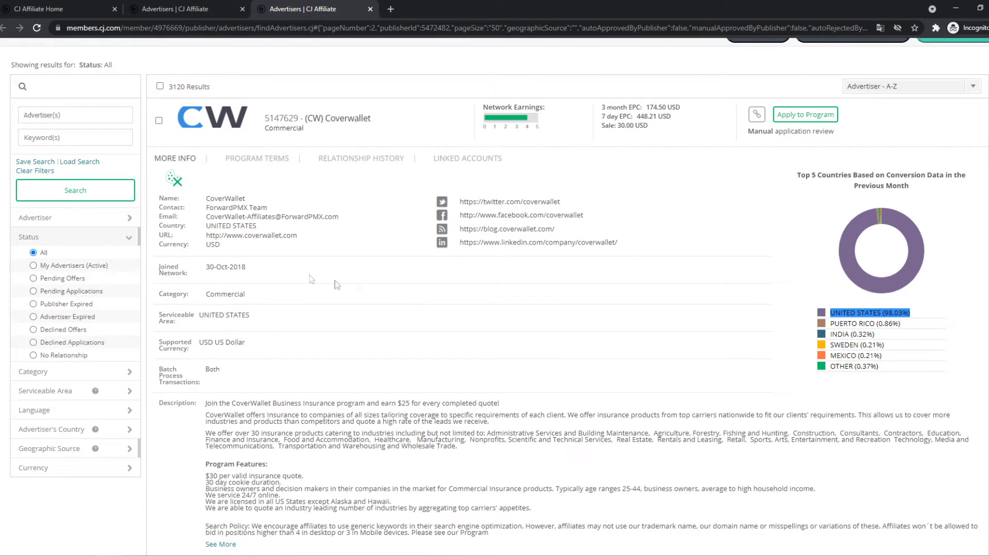
left_click(171, 165)
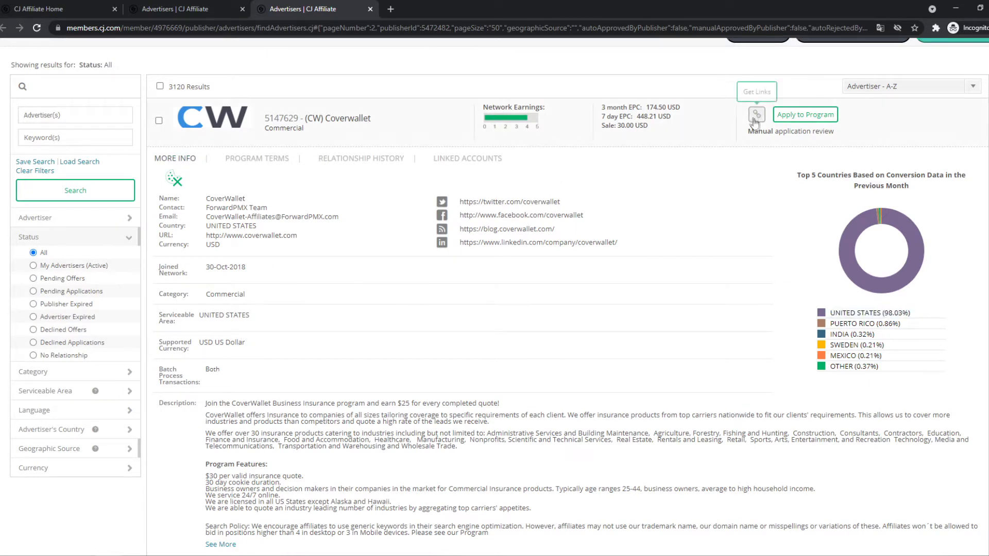
- Apply to CoverWallet's program, see the onboarding checklist warning, and scroll through the listing
left_click(804, 115)
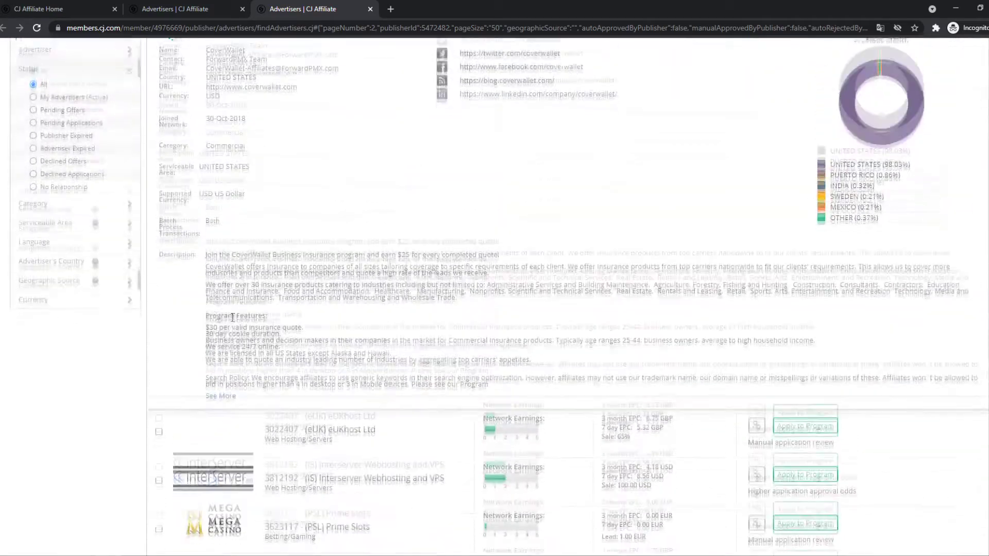
scroll(232, 318, "down", 5)
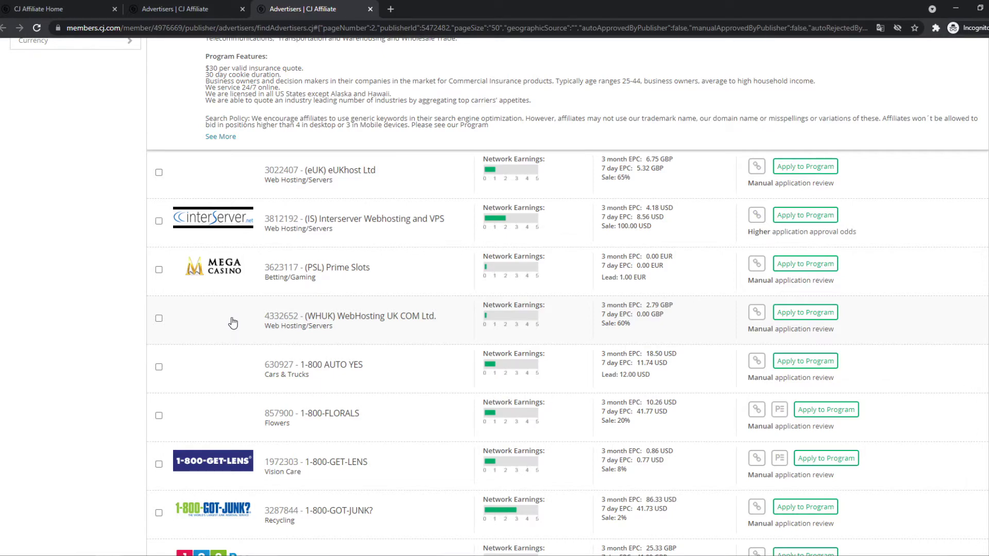
scroll(232, 322, "down", 2)
scroll(233, 319, "down", 1)
scroll(233, 309, "down", 2)
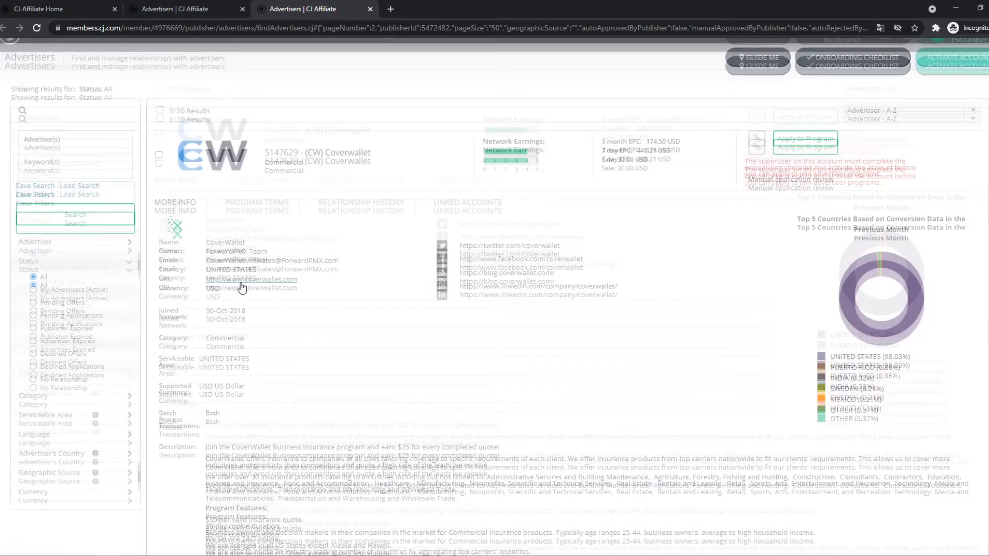
- Run an advertiser keyword search for crypto
scroll(223, 434, "down", 2)
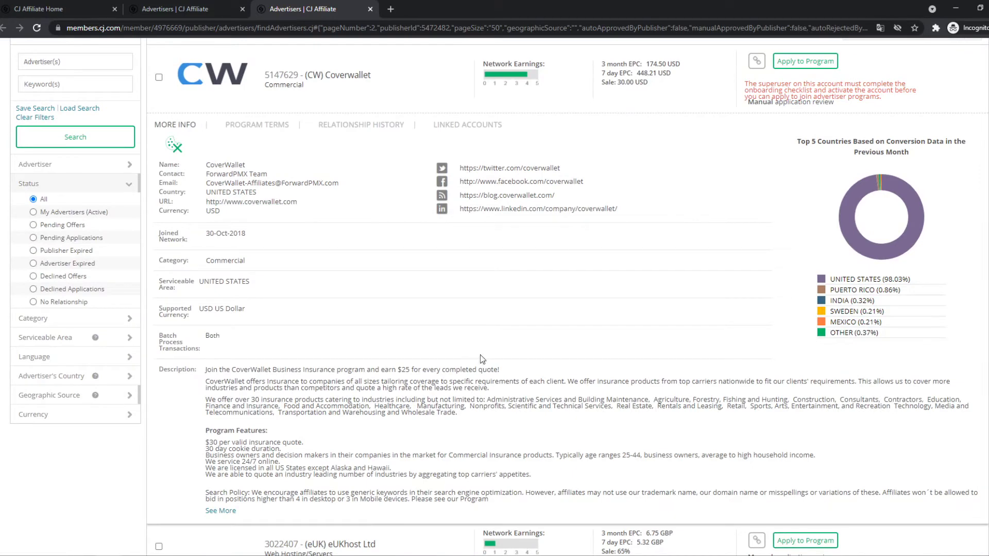
scroll(482, 359, "up", 2)
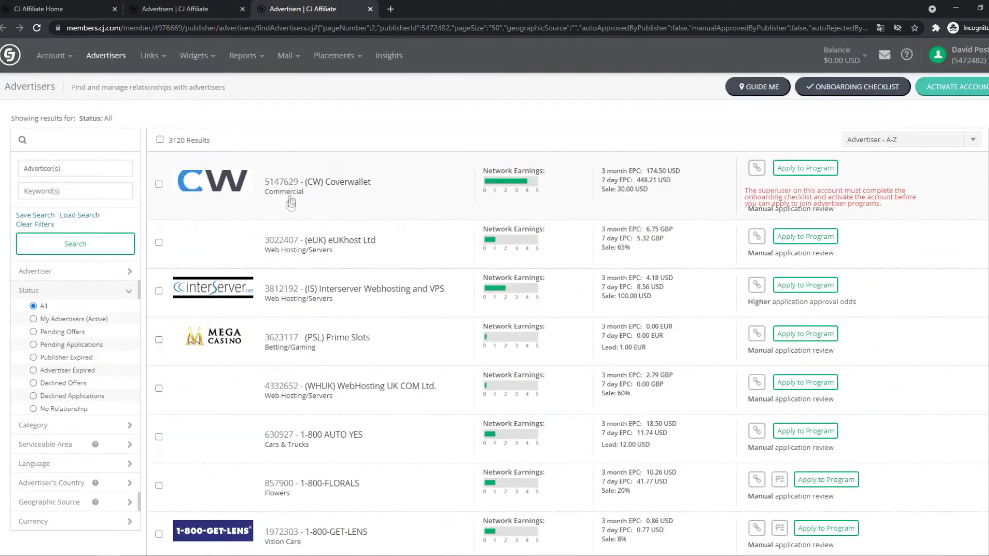
left_click(54, 170)
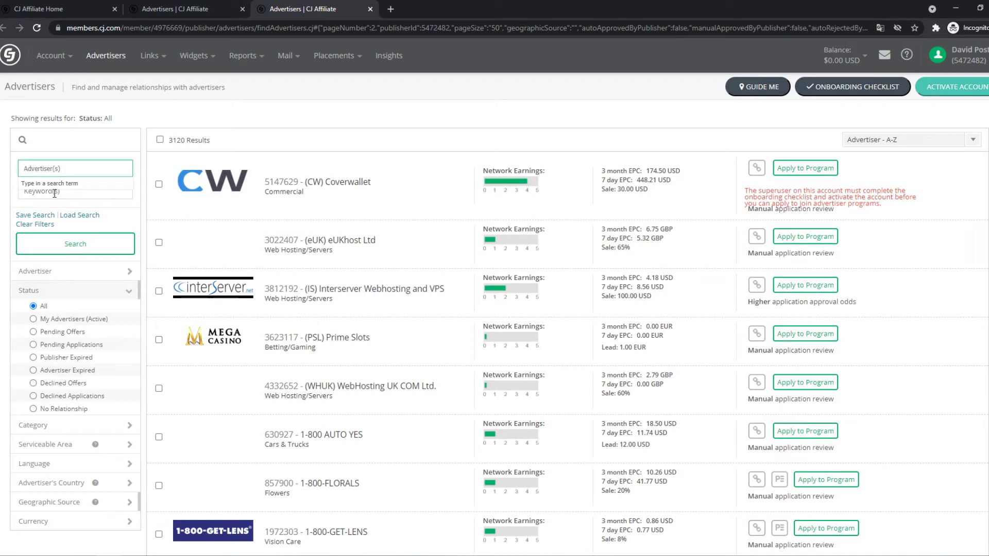
left_click(55, 193)
type("crypto")
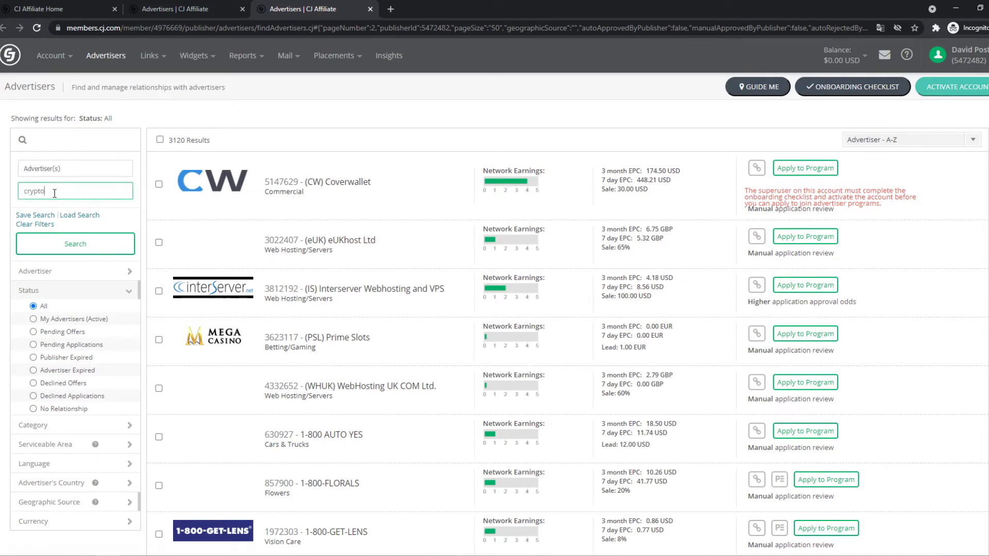
key("Return")
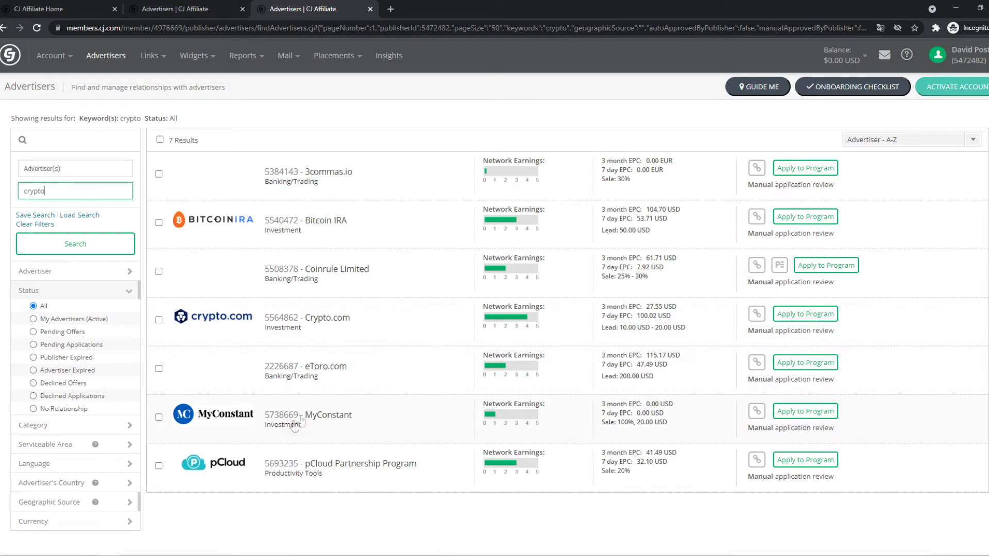
- Replace the keyword with stocks, search, and scroll the 20 matching advertisers
left_click_drag(53, 192, 24, 192)
type("stocks")
left_click(75, 243)
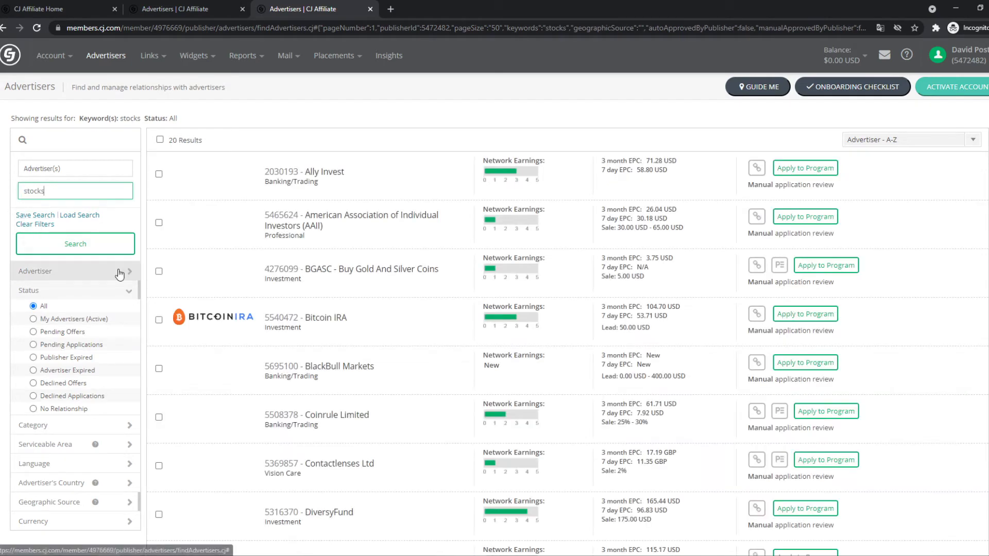
scroll(313, 290, "down", 4)
scroll(312, 290, "down", 2)
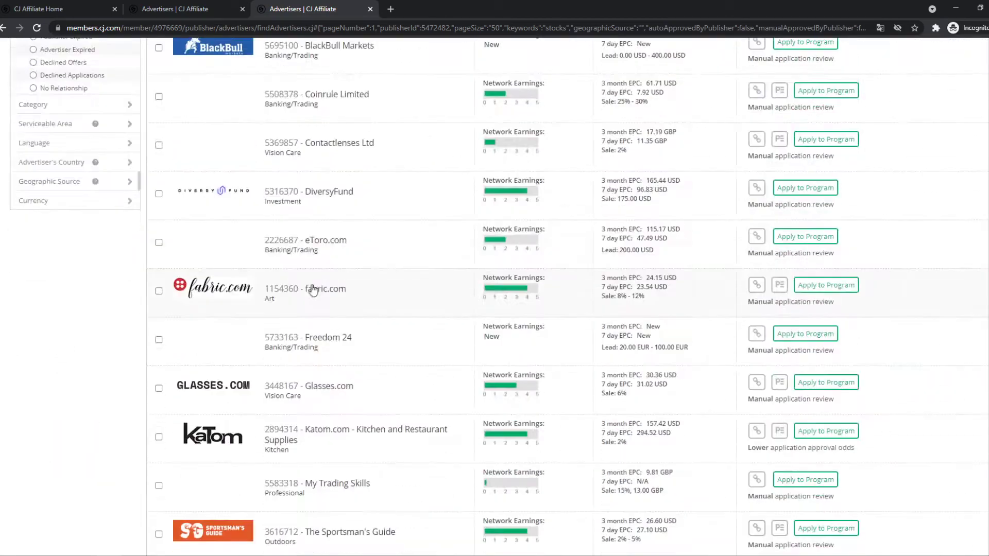
scroll(312, 290, "down", 4)
scroll(309, 285, "down", 2)
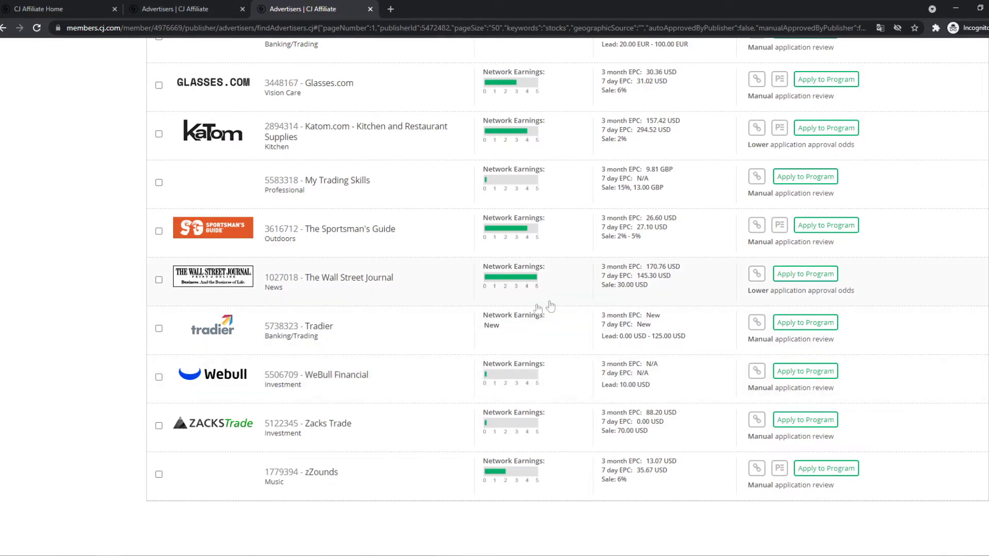
- Scroll back up the stocks results and expand Glasses.com's program details
scroll(515, 288, "up", 4)
scroll(451, 289, "up", 5)
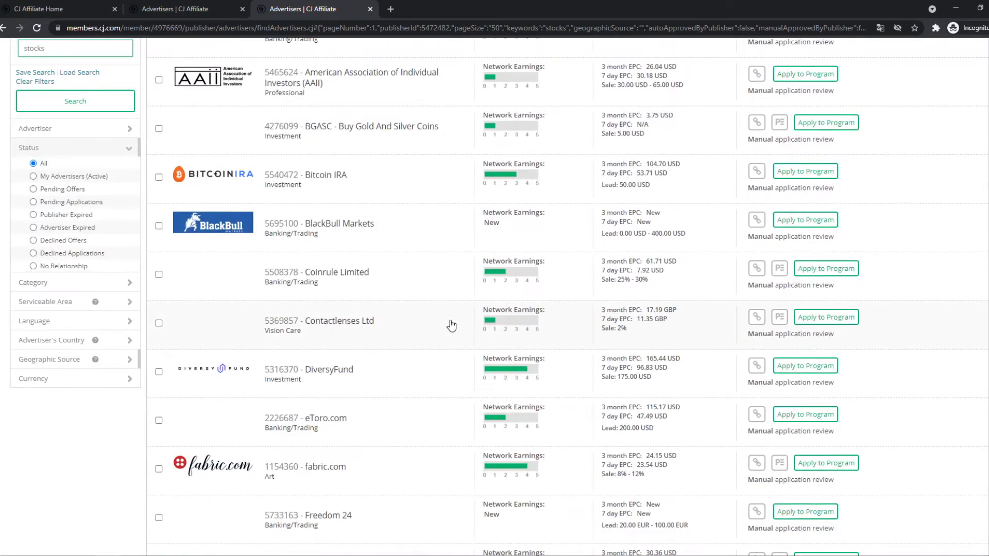
scroll(451, 326, "up", 3)
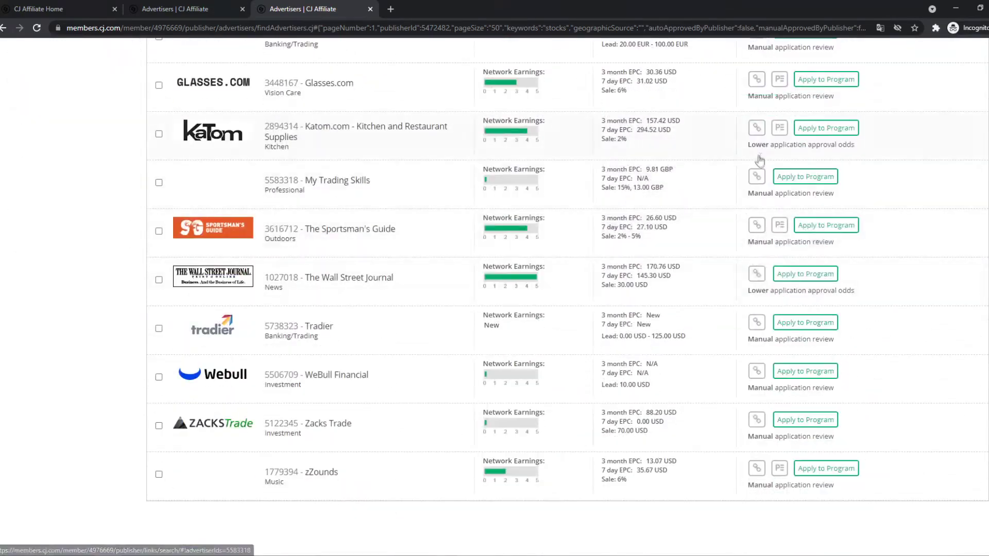
left_click_drag(748, 96, 834, 99)
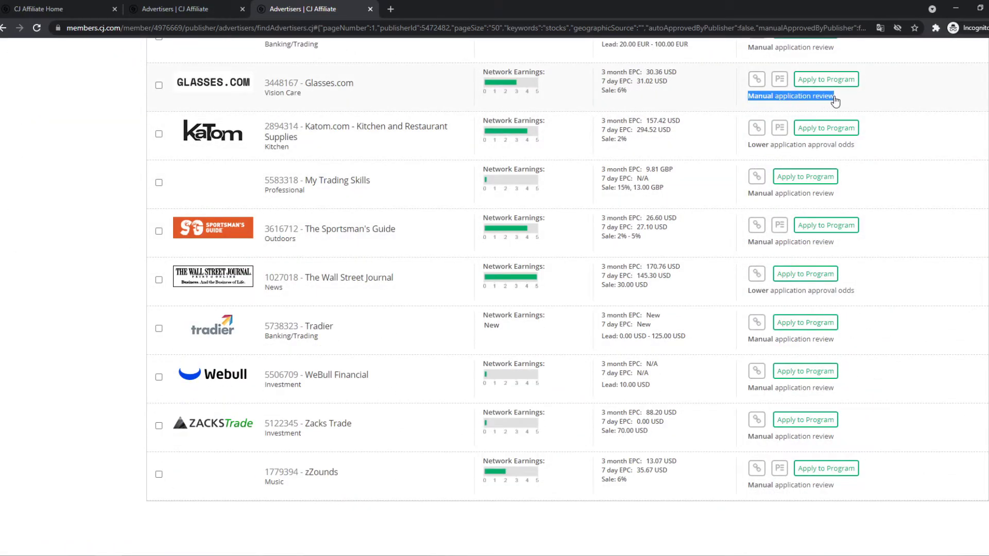
- Scroll past the Freedom 24 and fabric.com details and expand the Category filter list
scroll(100, 326, "up", 3)
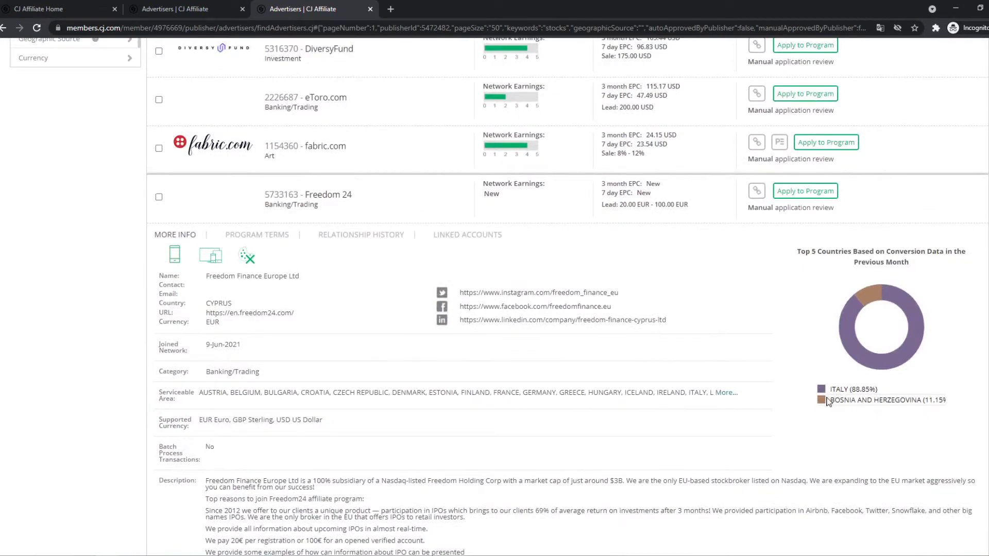
scroll(393, 306, "up", 3)
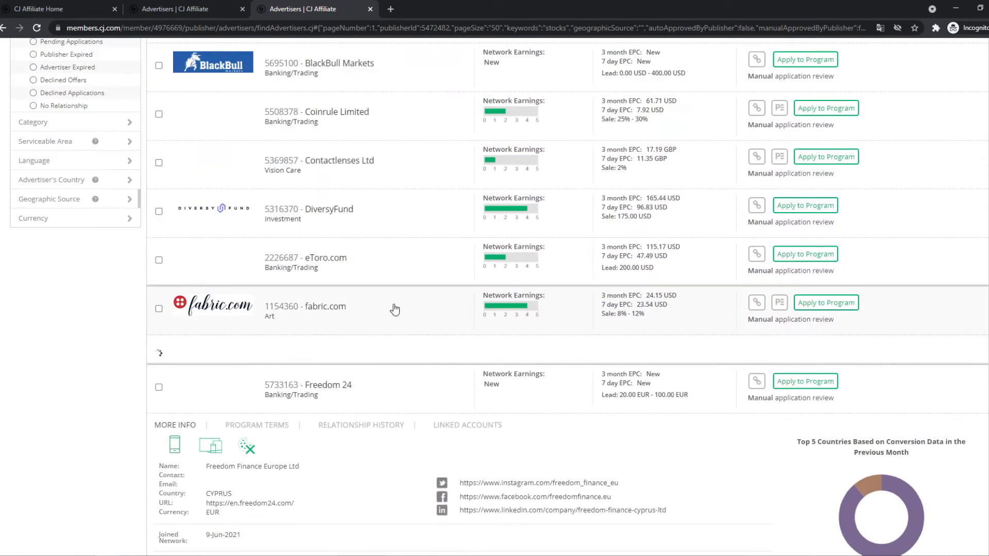
scroll(384, 309, "up", 3)
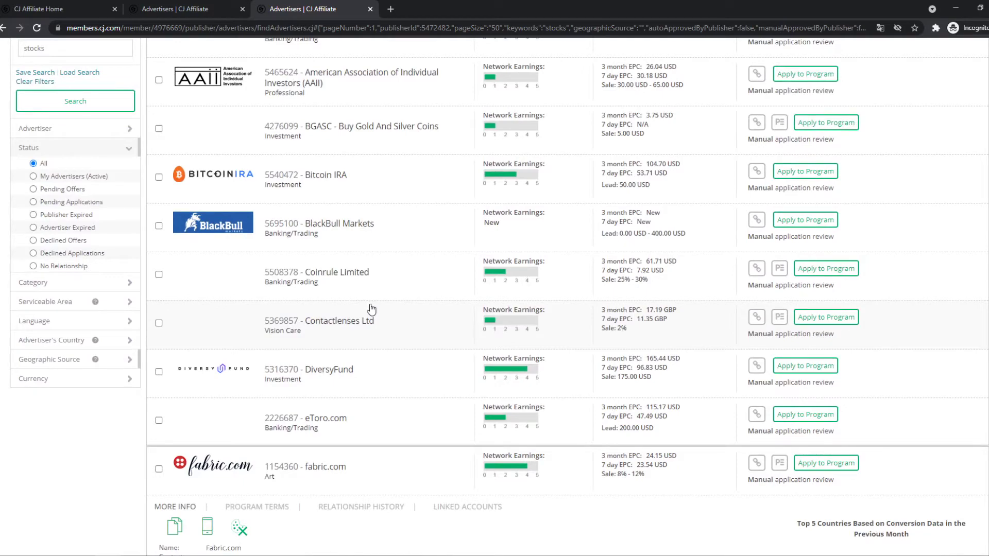
left_click(130, 286)
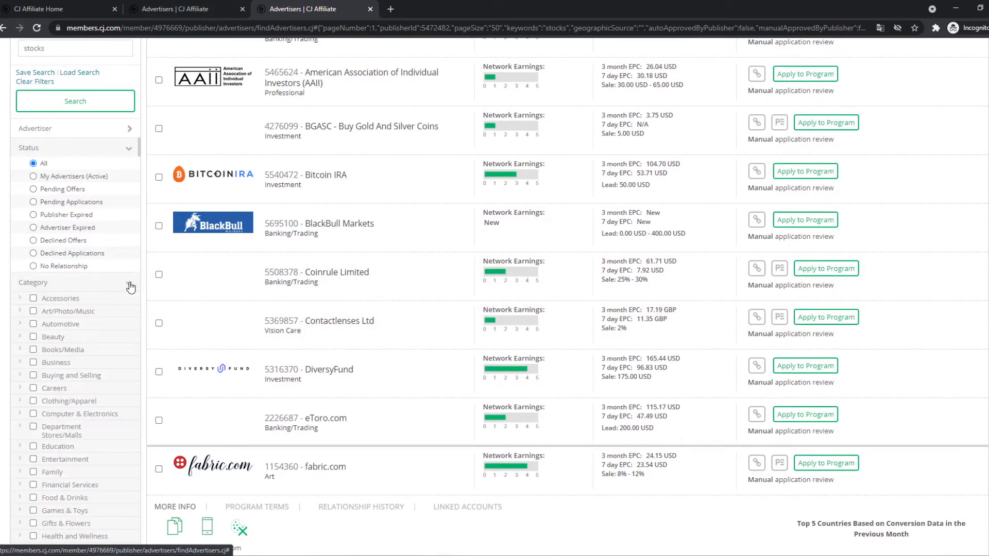
- Clear the stocks keyword and search the Marketing category alone, returning 12 advertisers
scroll(130, 288, "down", 5)
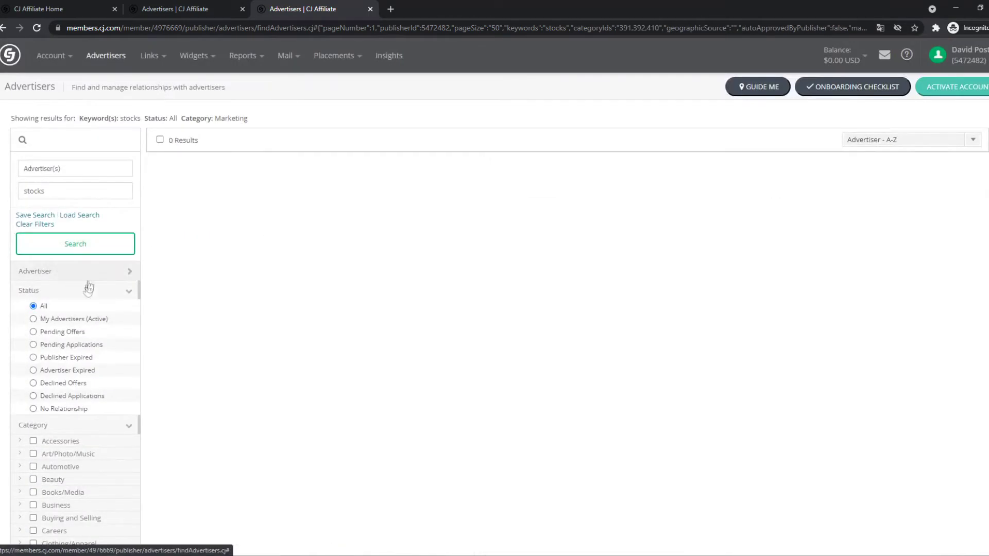
double_click(67, 190)
key("BackSpace")
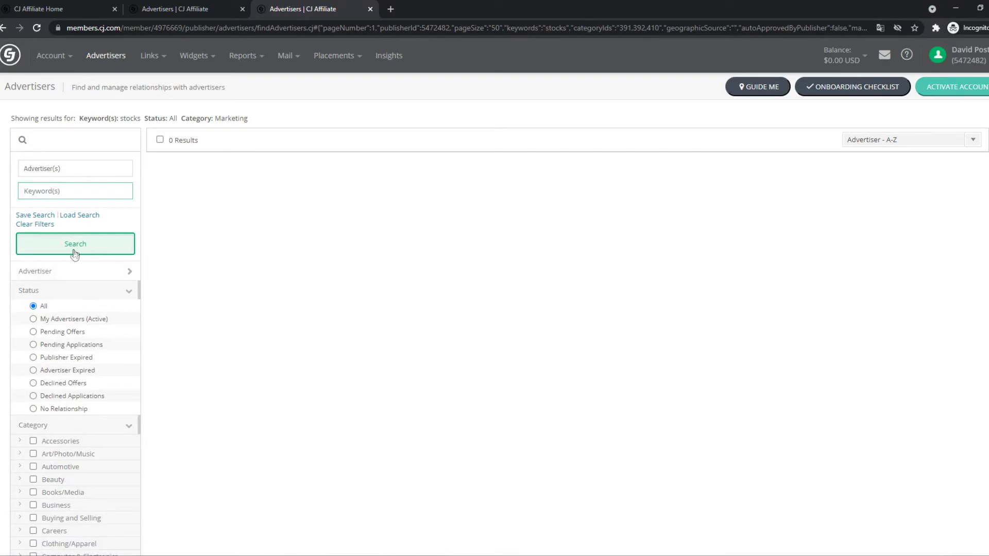
left_click(74, 250)
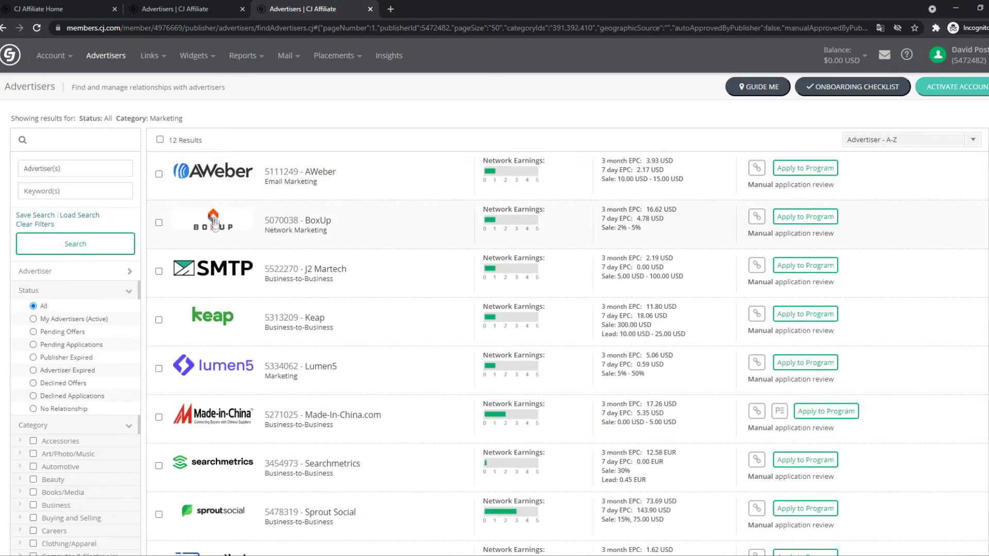
scroll(196, 428, "down", 1)
scroll(194, 413, "down", 3)
scroll(191, 400, "down", 5)
scroll(194, 391, "up", 4)
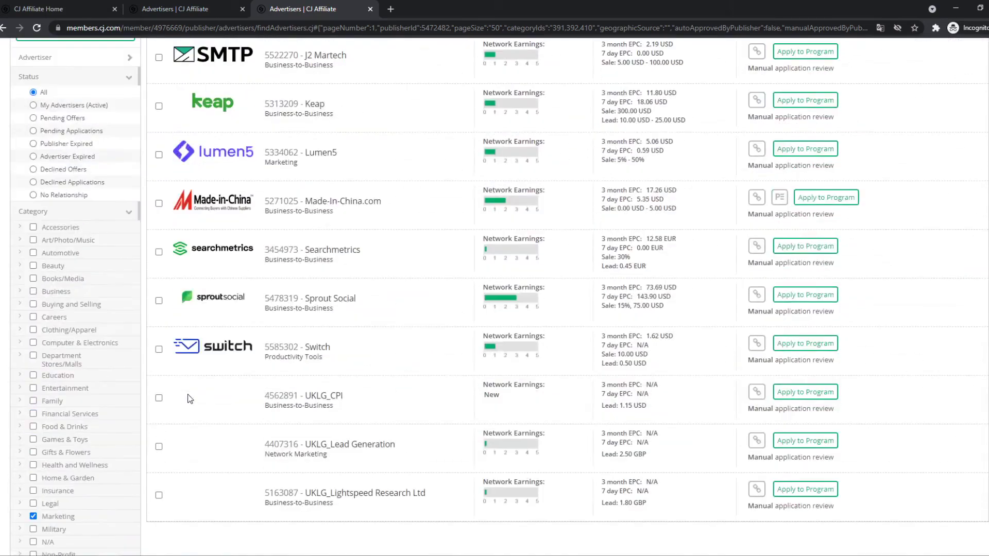
scroll(189, 400, "up", 2)
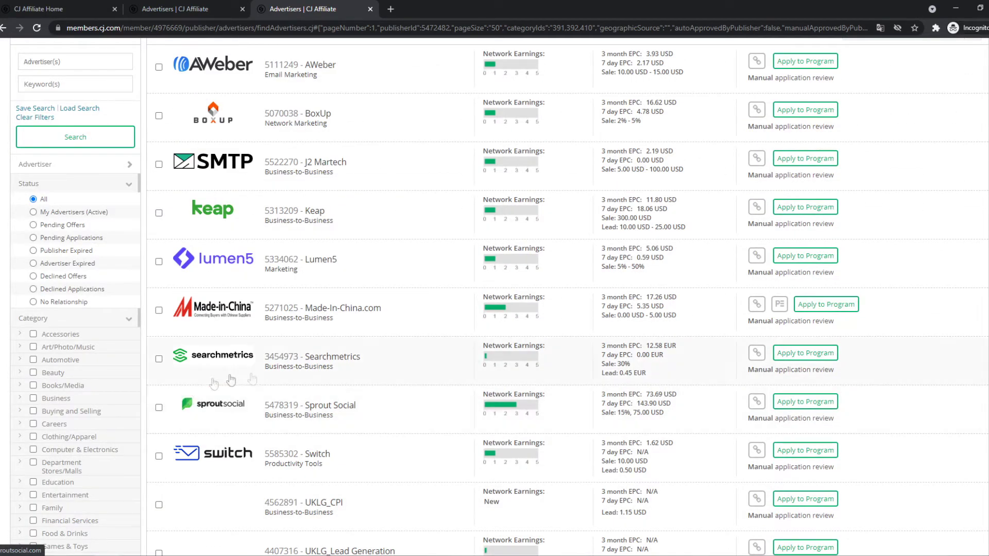
left_click_drag(685, 228, 617, 230)
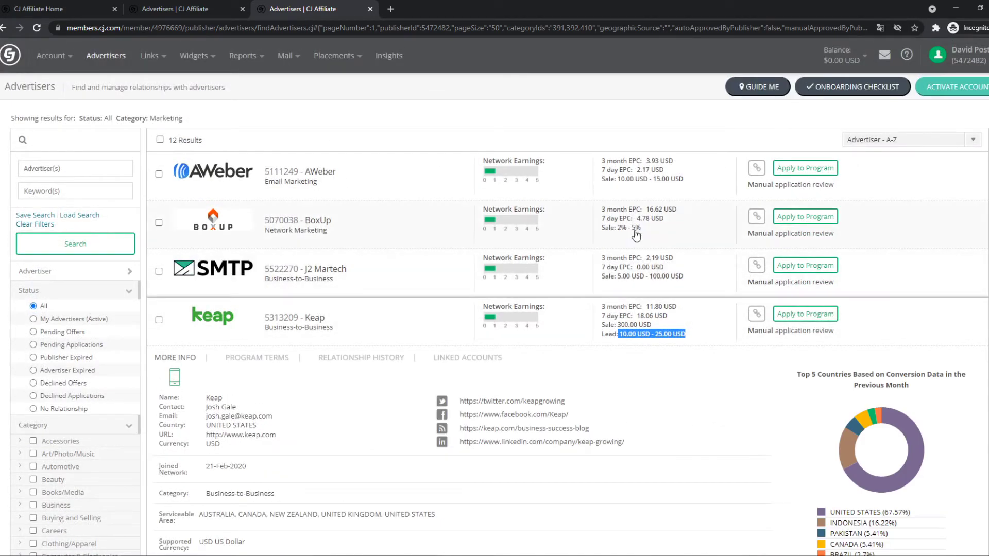
left_click(637, 235)
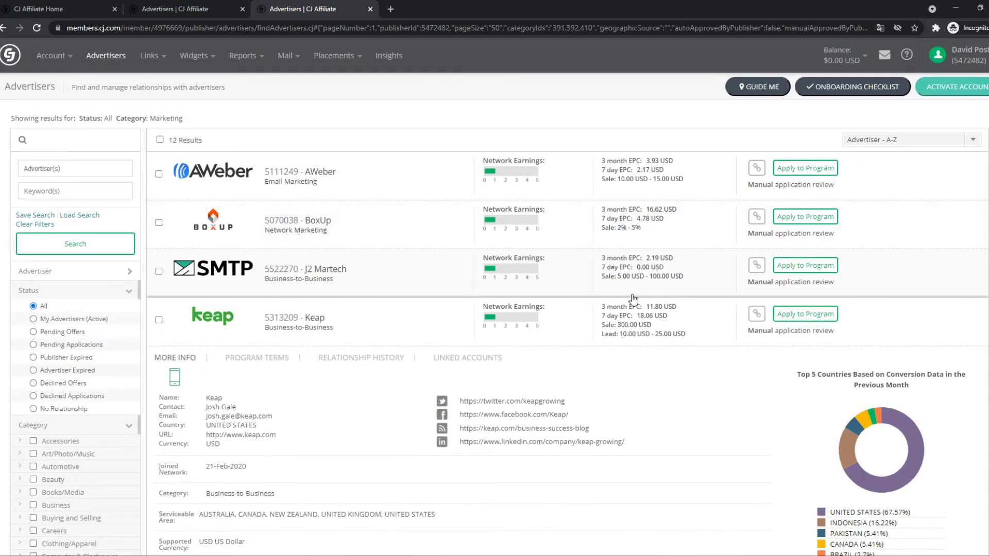
left_click(436, 328)
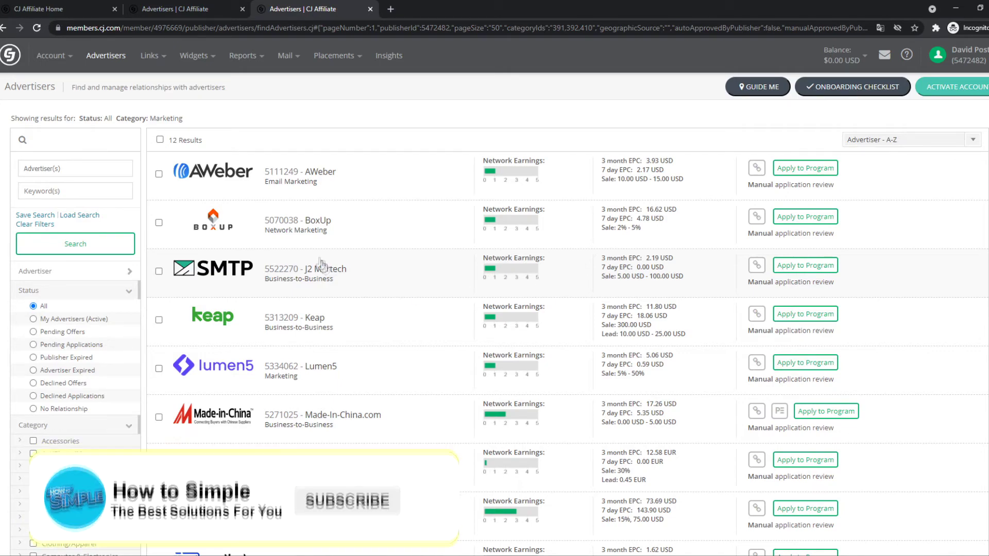
scroll(354, 281, "down", 5)
scroll(211, 374, "down", 3)
scroll(211, 375, "down", 1)
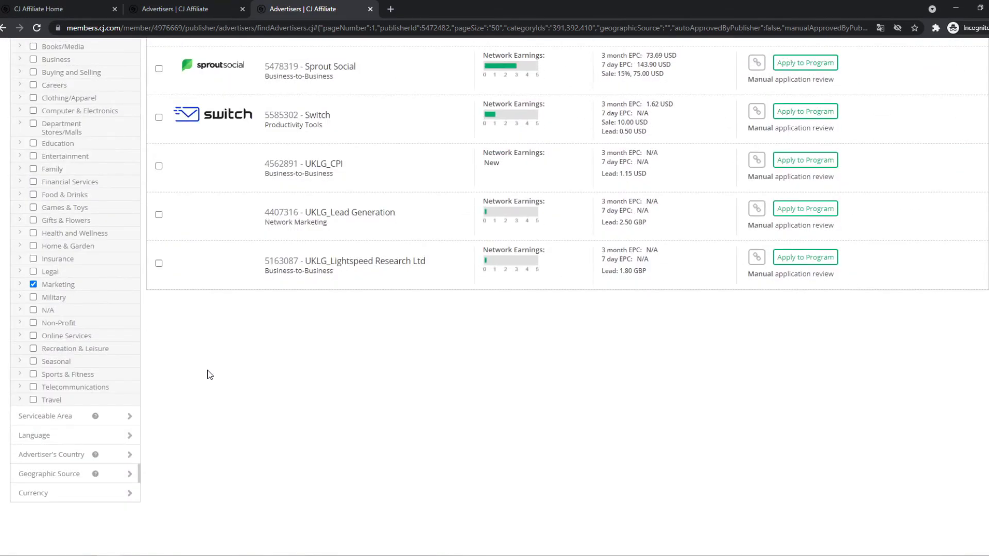
scroll(210, 375, "up", 5)
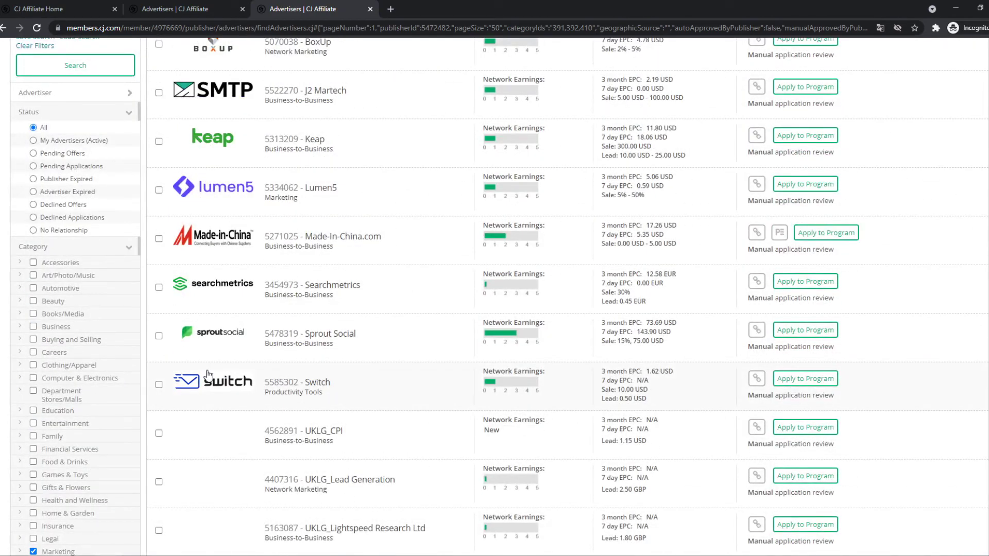
scroll(208, 375, "up", 3)
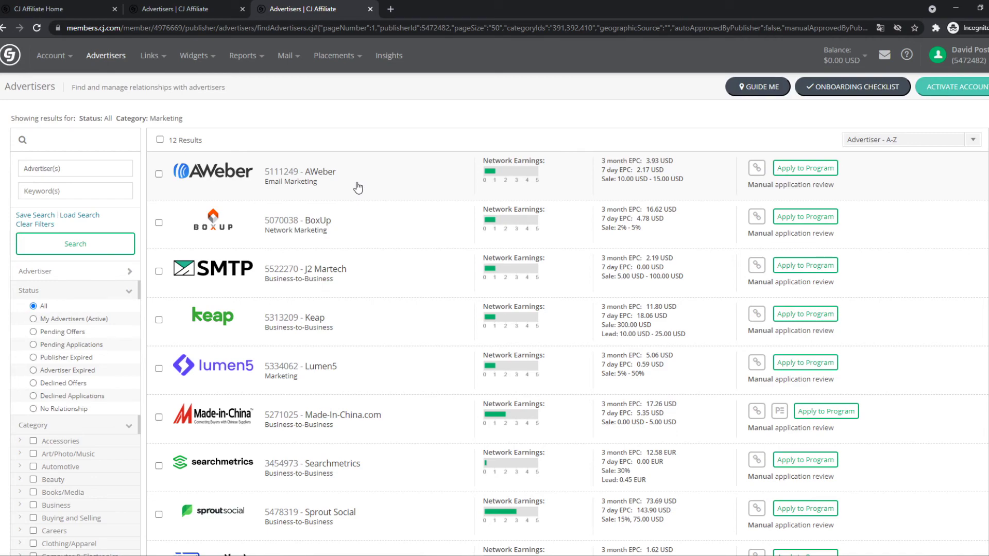
scroll(359, 186, "down", 2)
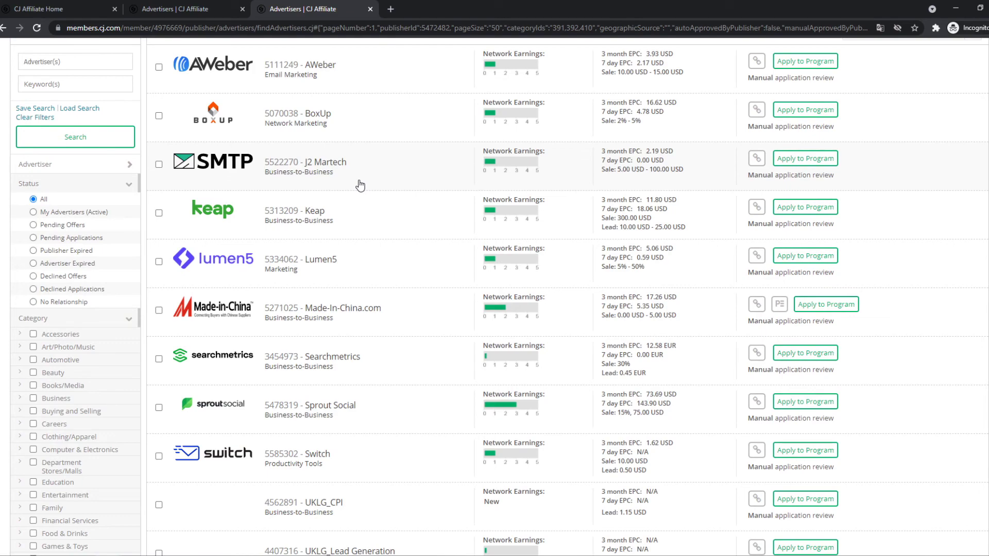
scroll(360, 186, "down", 5)
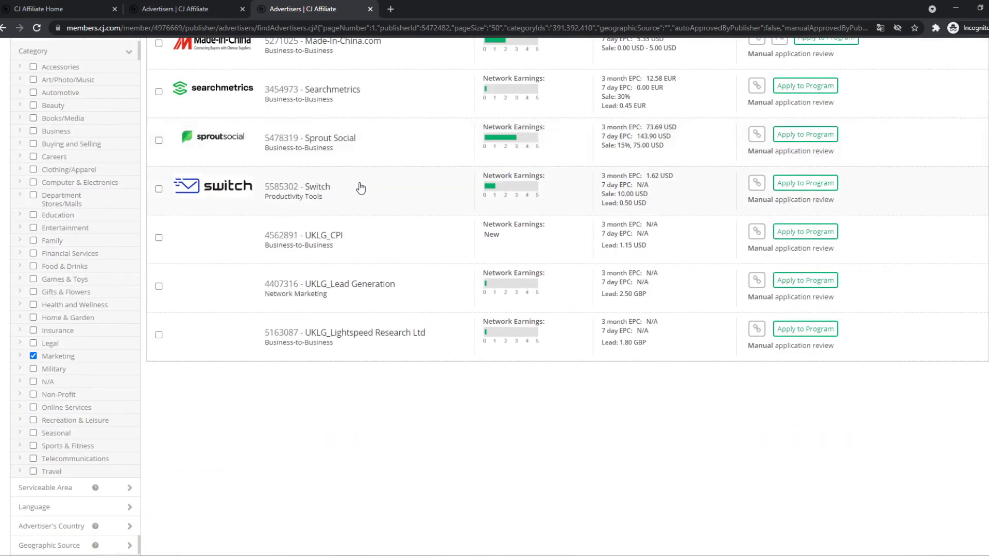